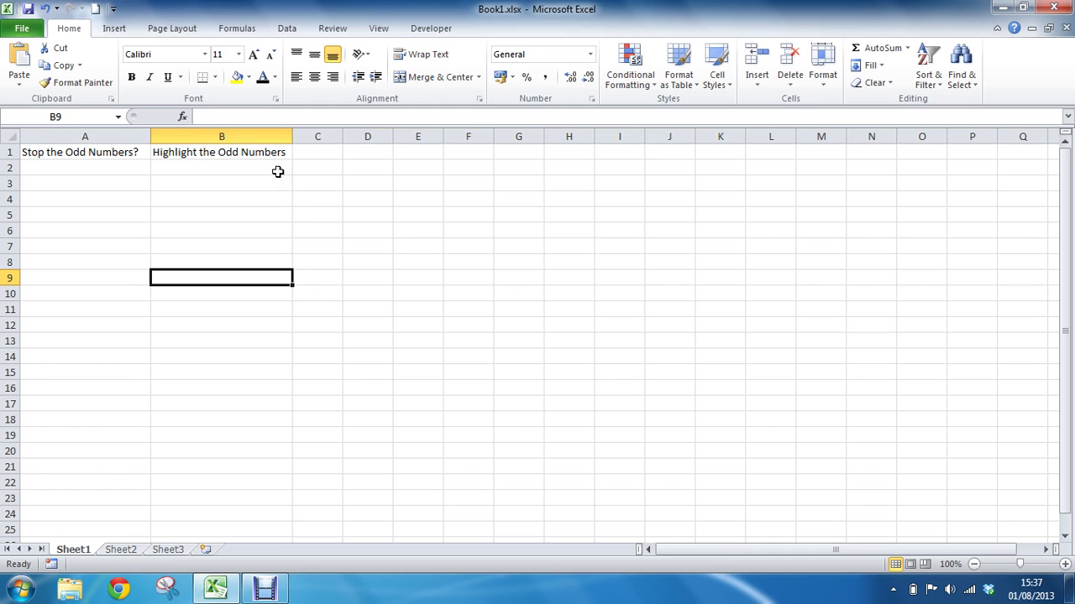
pyautogui.moveTo(277, 171); pyautogui.dragTo(276, 293)
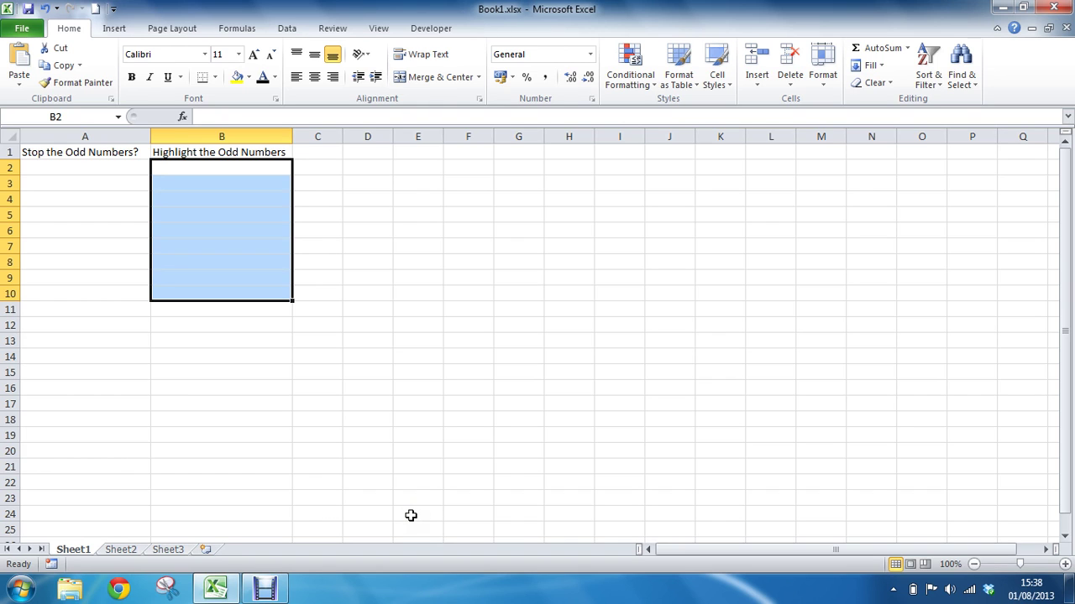
pyautogui.moveTo(277, 172); pyautogui.dragTo(880, 467)
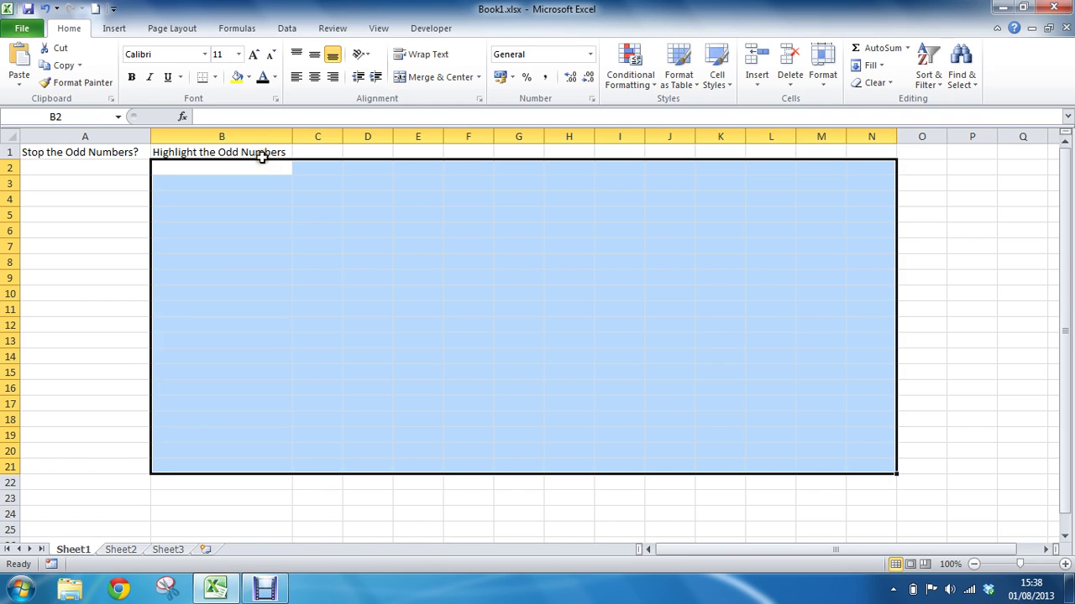
pyautogui.moveTo(260, 136); pyautogui.dragTo(317, 138)
# Start a new conditional formatting rule for cells B2:B10 that uses a formula to determine which cells to format
pyautogui.moveTo(239, 166); pyautogui.dragTo(242, 292)
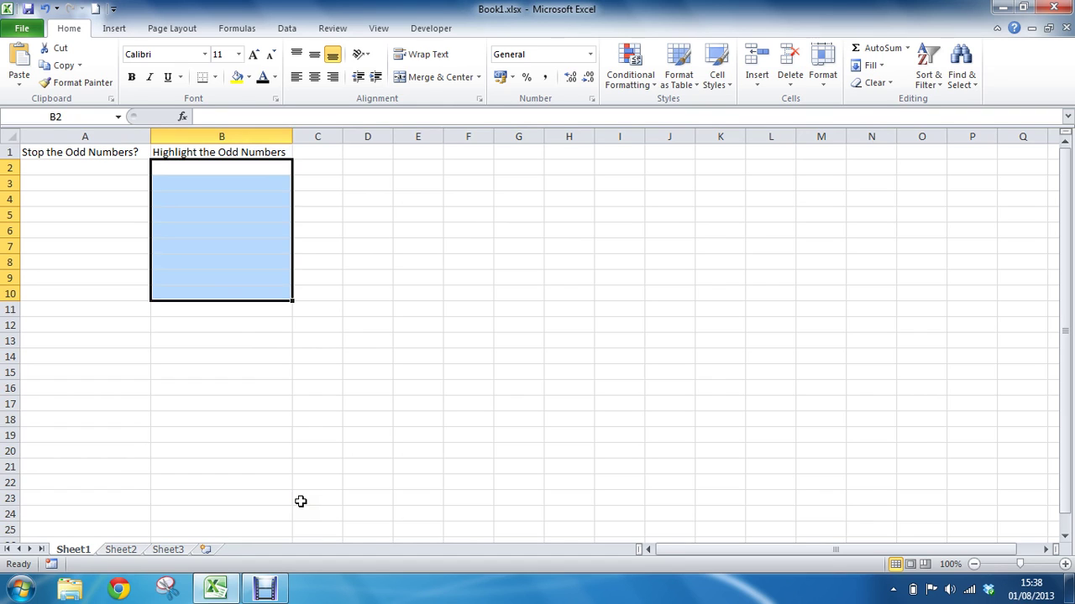
pyautogui.click(652, 89)
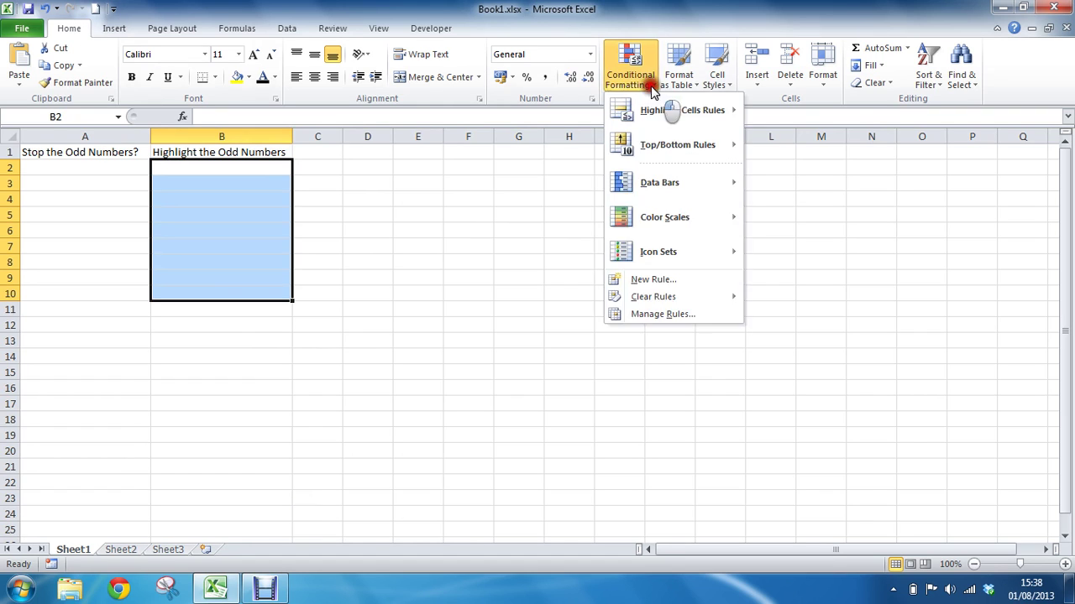
pyautogui.click(650, 278)
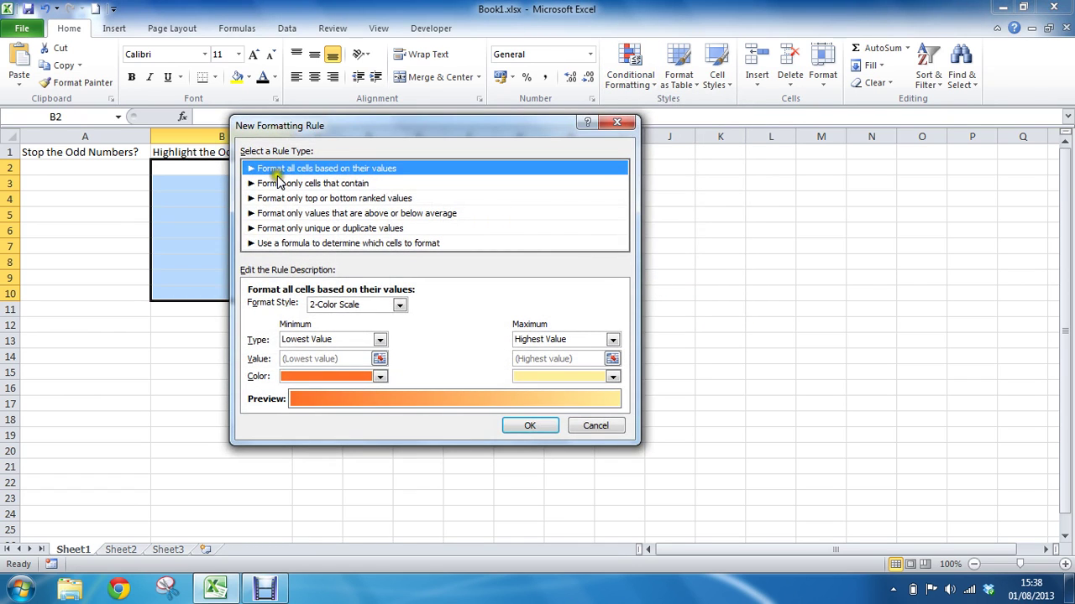
pyautogui.click(277, 244)
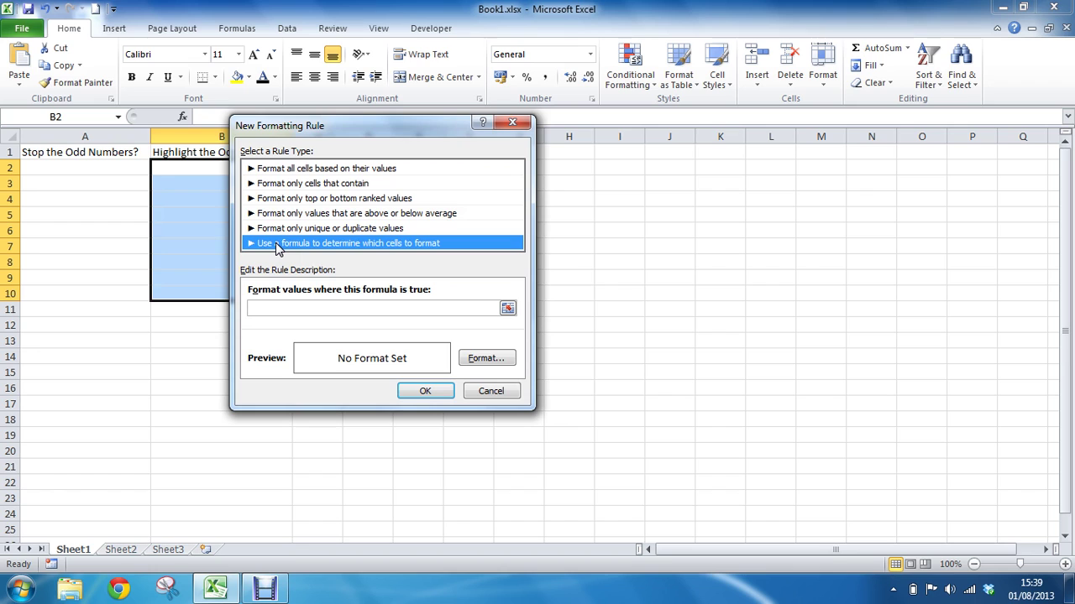
# Enter =isodd(B2) as the formatting rule's formula
pyautogui.click(284, 309)
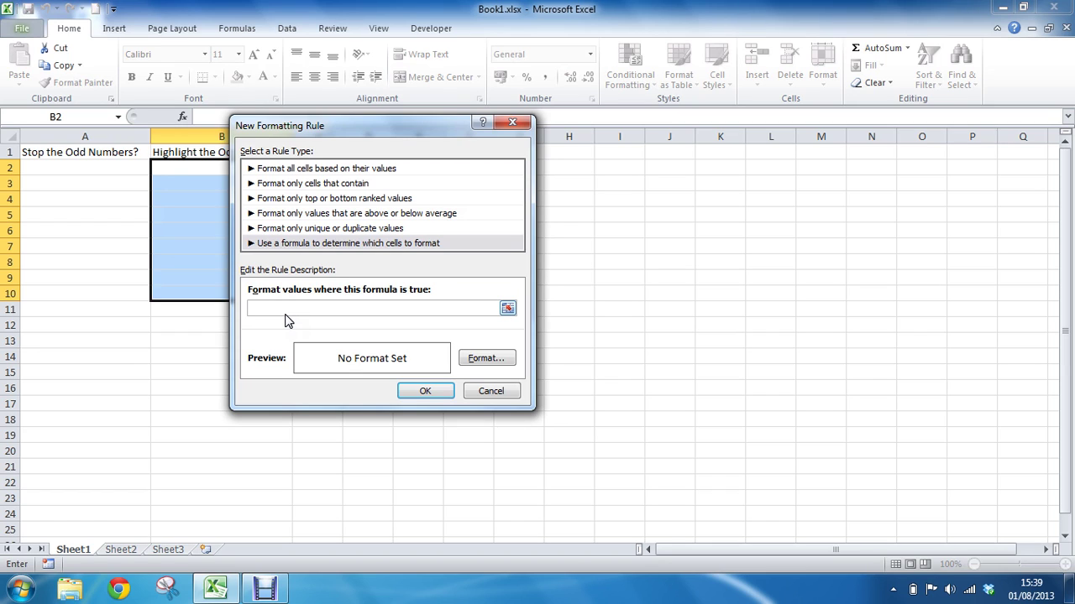
pyautogui.write('=isodd(')
pyautogui.click(278, 308)
pyautogui.click(277, 307)
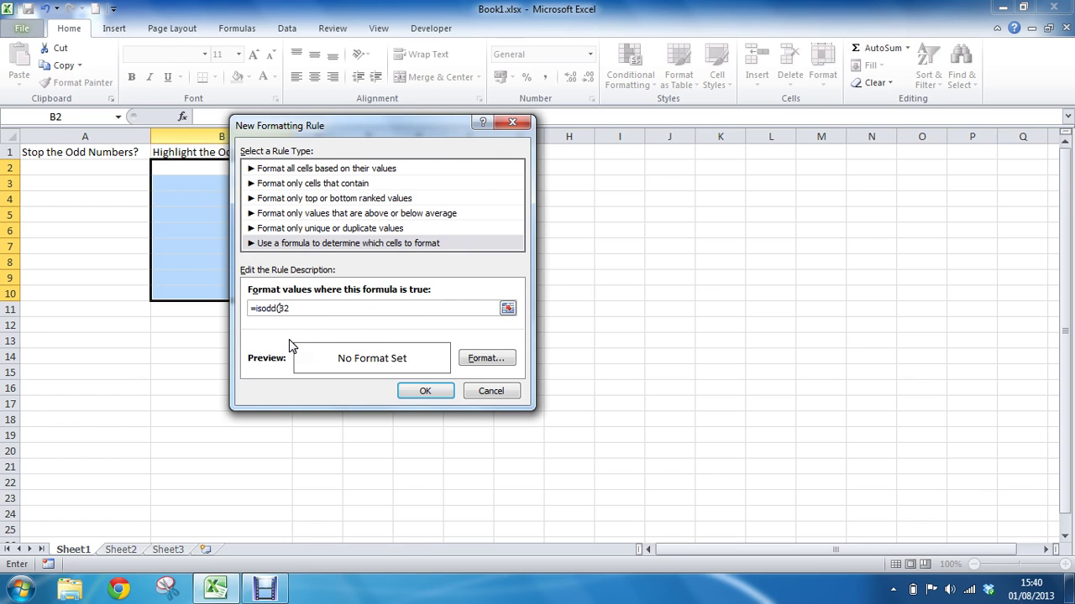
pyautogui.click(294, 308)
pyautogui.write(')')
pyautogui.click(331, 326)
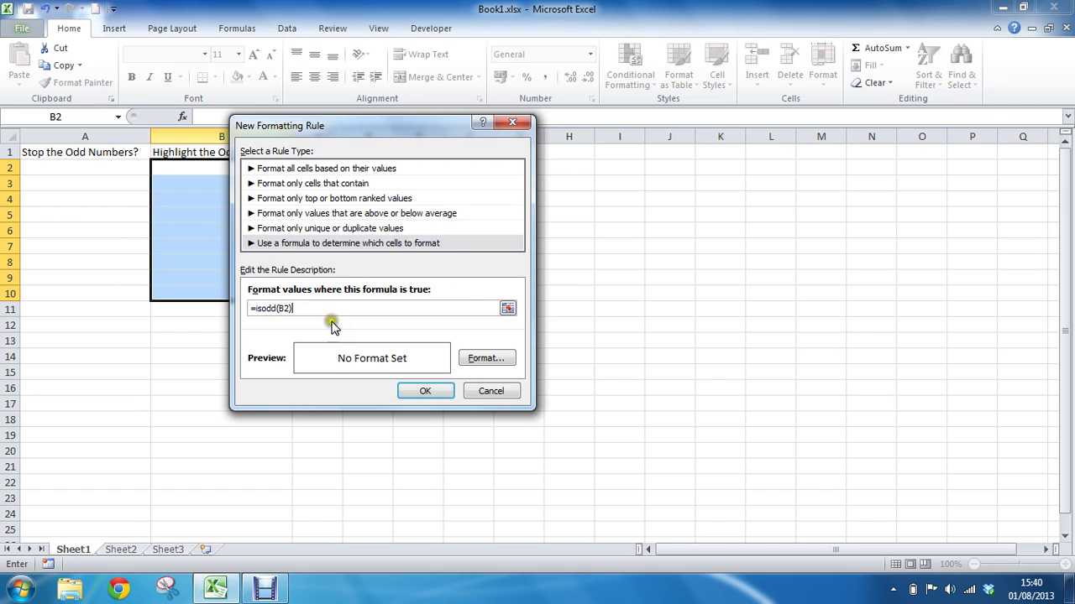
# Give the rule a light green background fill and apply it to the selected cells
pyautogui.click(477, 361)
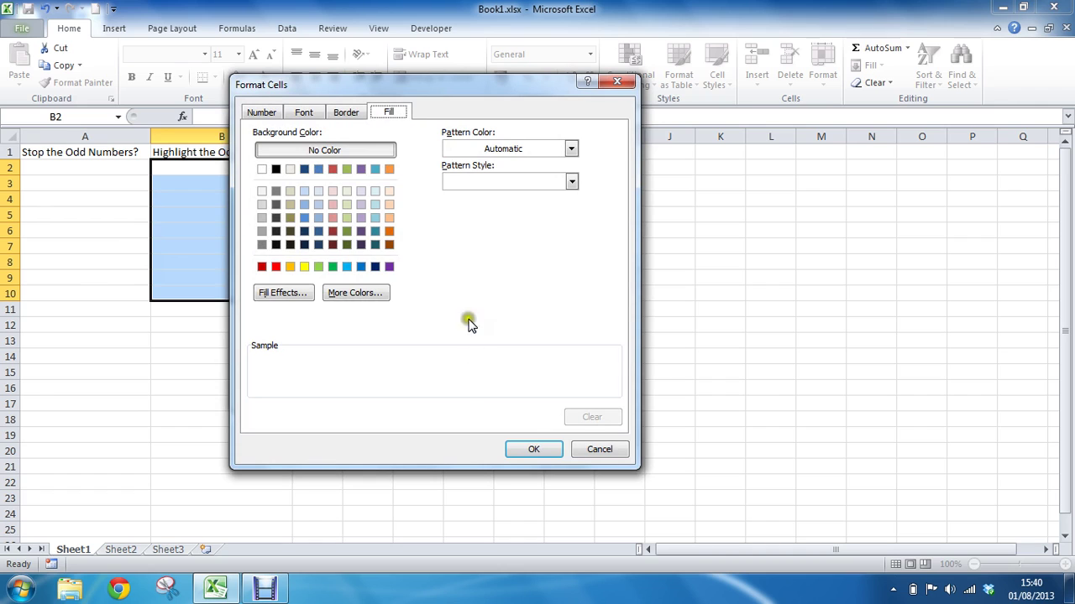
pyautogui.click(346, 218)
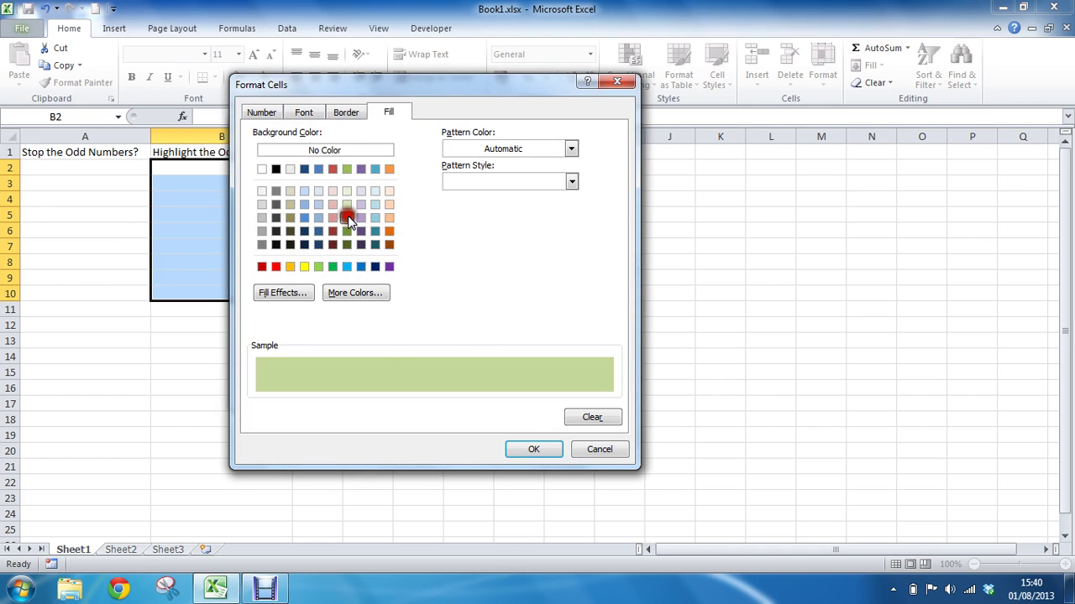
pyautogui.click(529, 451)
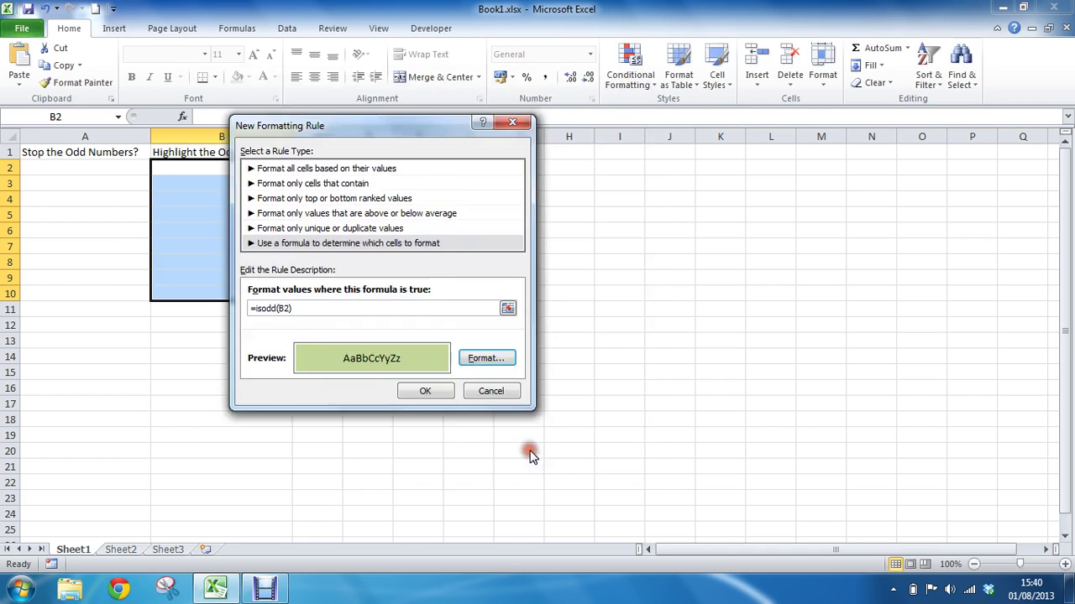
pyautogui.click(435, 393)
# Enter test numbers in column B: 1 in B3, 6 in B5, 8 in B6 and 3 in B7
pyautogui.click(276, 186)
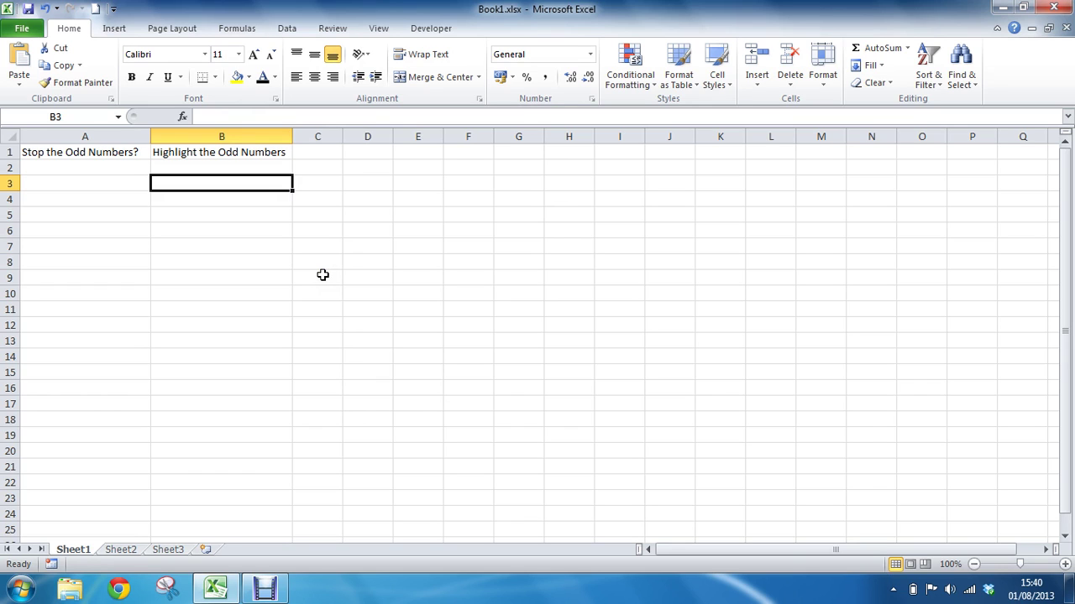
pyautogui.write('1')
pyautogui.press('Return')
pyautogui.press('Return')
pyautogui.write('6')
pyautogui.press('Return')
pyautogui.write('8')
pyautogui.press('Return')
pyautogui.write('3')
pyautogui.press('Return')
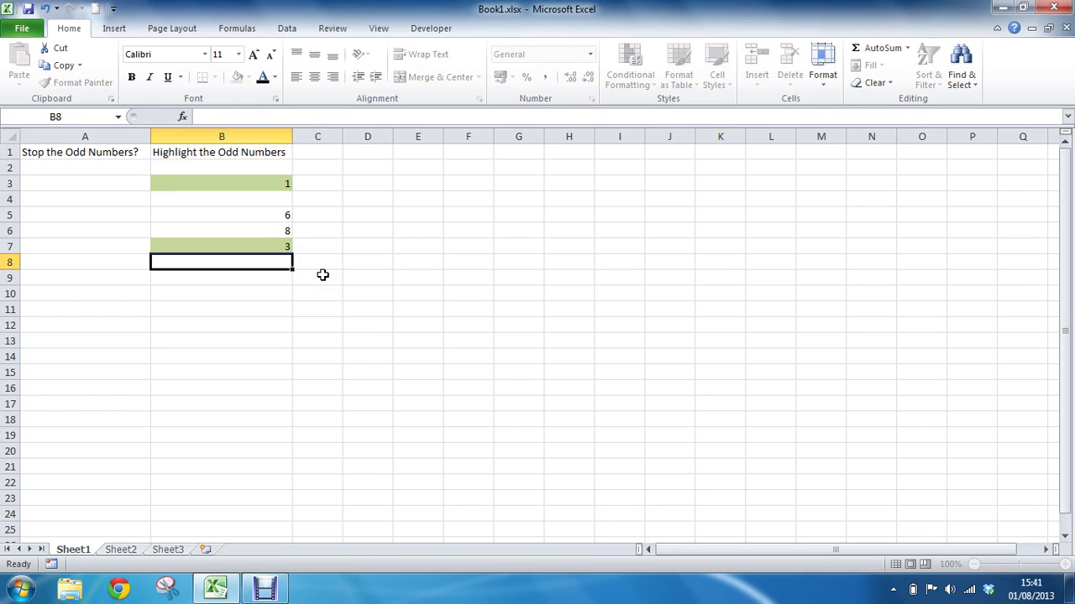
# Fill in two more test numbers in column B: 9 in B4 and 0 in B8
pyautogui.press('Up')
pyautogui.press('Up')
pyautogui.press('Up')
pyautogui.press('Up')
pyautogui.write('9')
pyautogui.press('Return')
pyautogui.press('Return')
pyautogui.press('Return')
pyautogui.press('Return')
pyautogui.write('0')
pyautogui.press('Return')
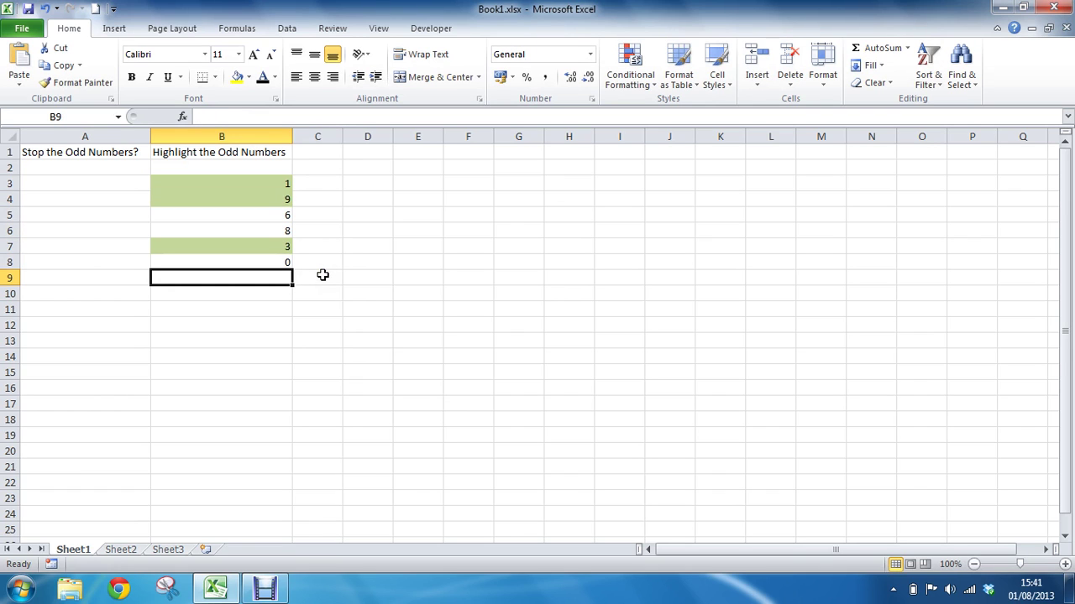